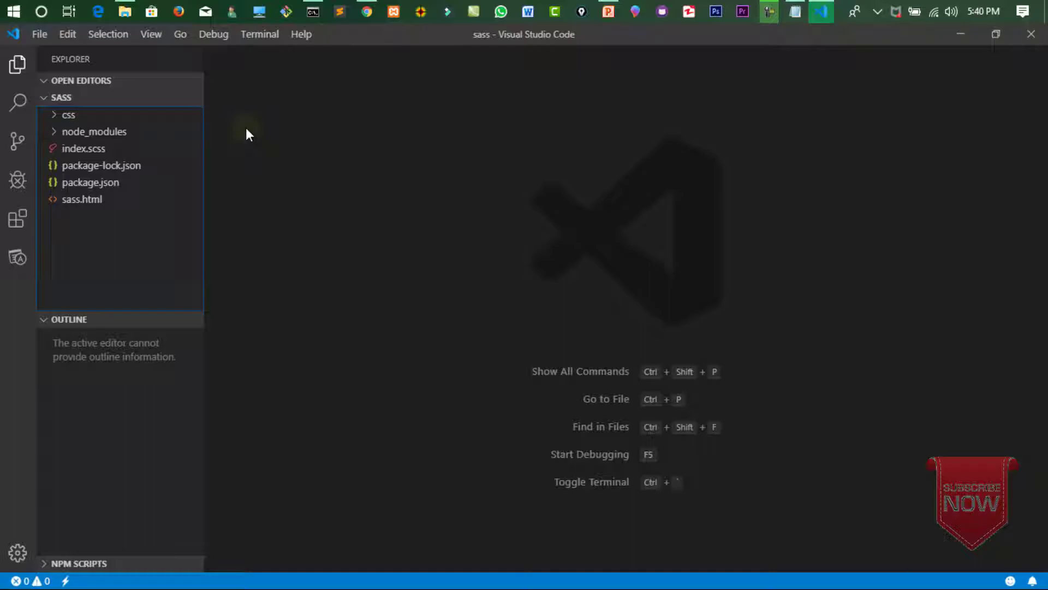
Hide the activity bar beside the file explorer
{"action": "right_click", "coordinate": [7, 290]}
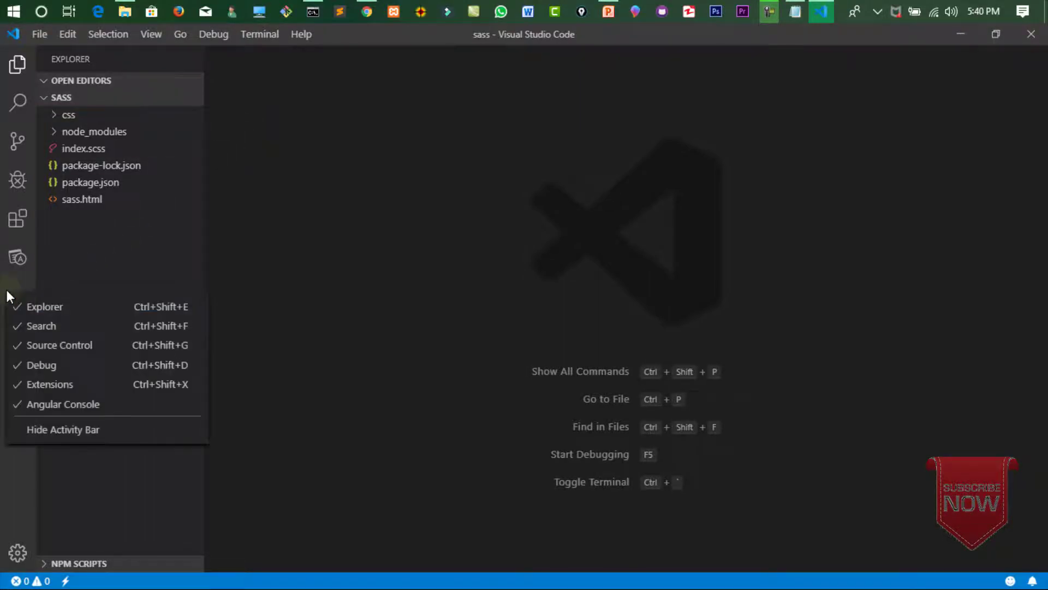
{"action": "left_click", "coordinate": [39, 428]}
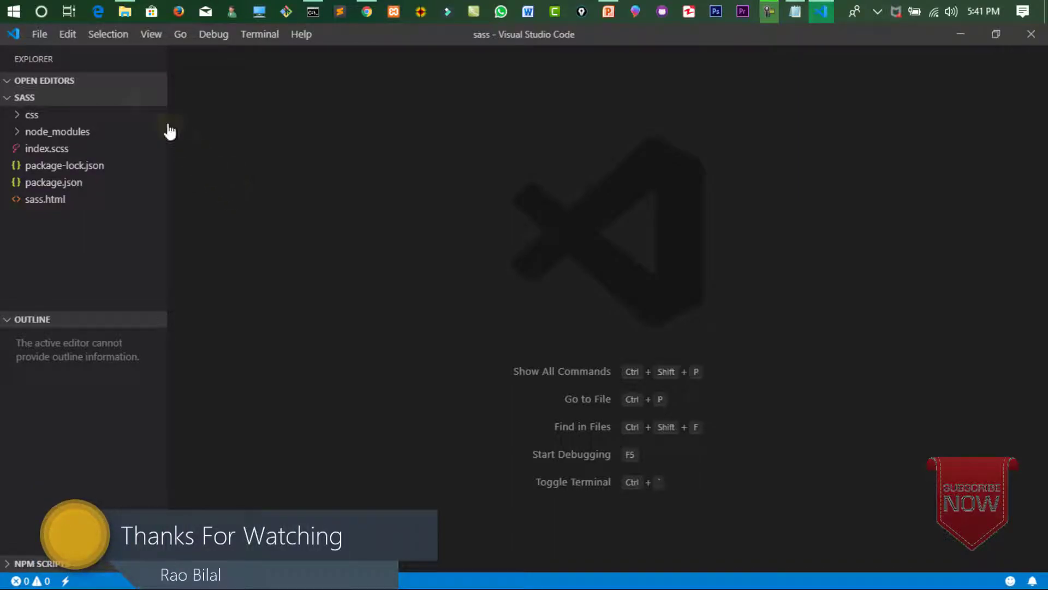
Open the keyboard shortcuts editor and search its commands for "toggle activity"
{"action": "left_click", "coordinate": [40, 35]}
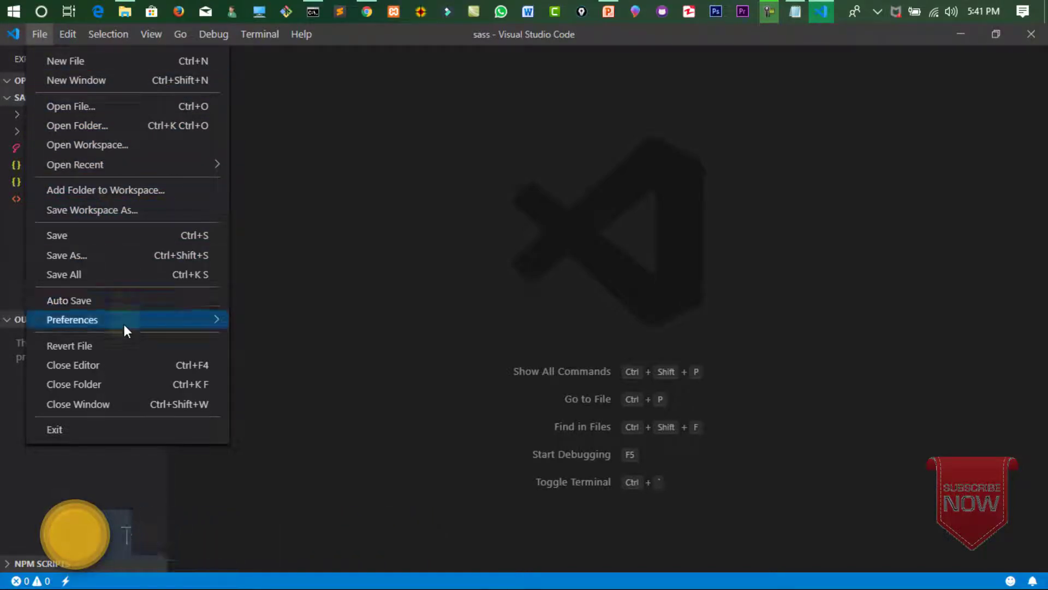
{"action": "mouse_move", "coordinate": [143, 324]}
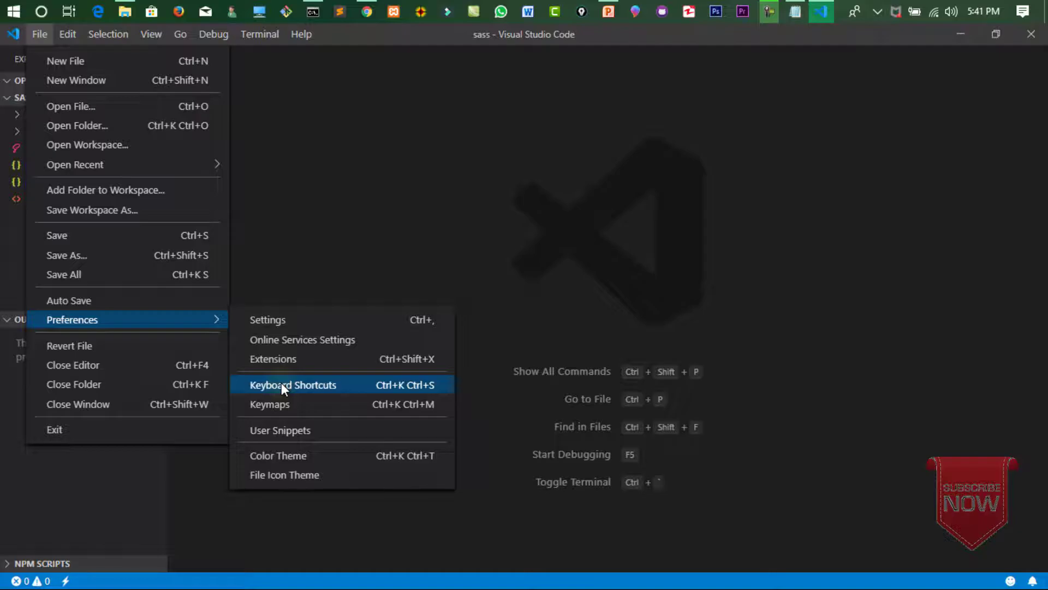
{"action": "left_click", "coordinate": [304, 385]}
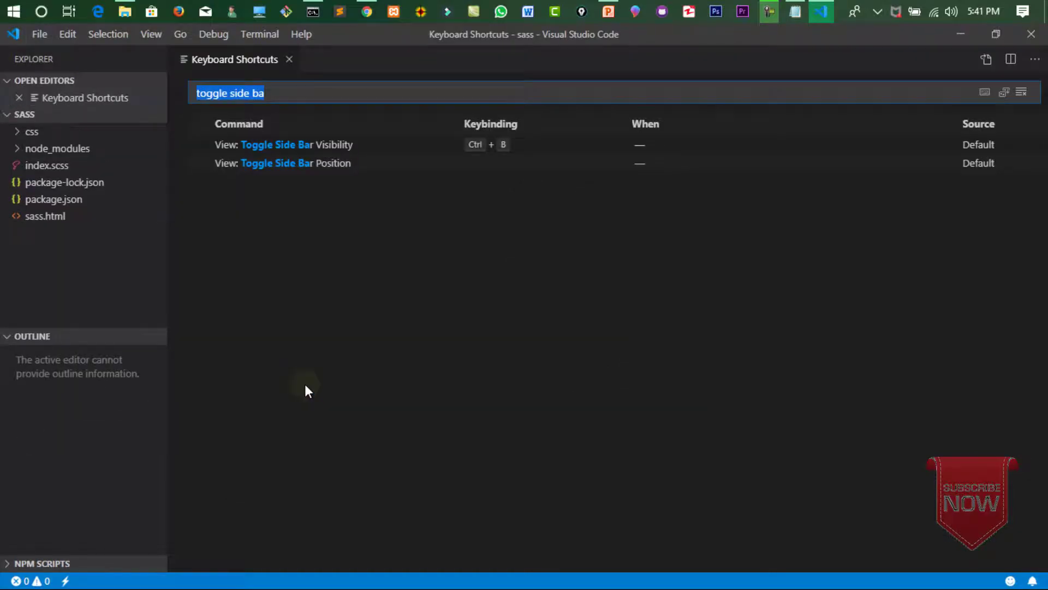
{"action": "key", "text": "BackSpace"}
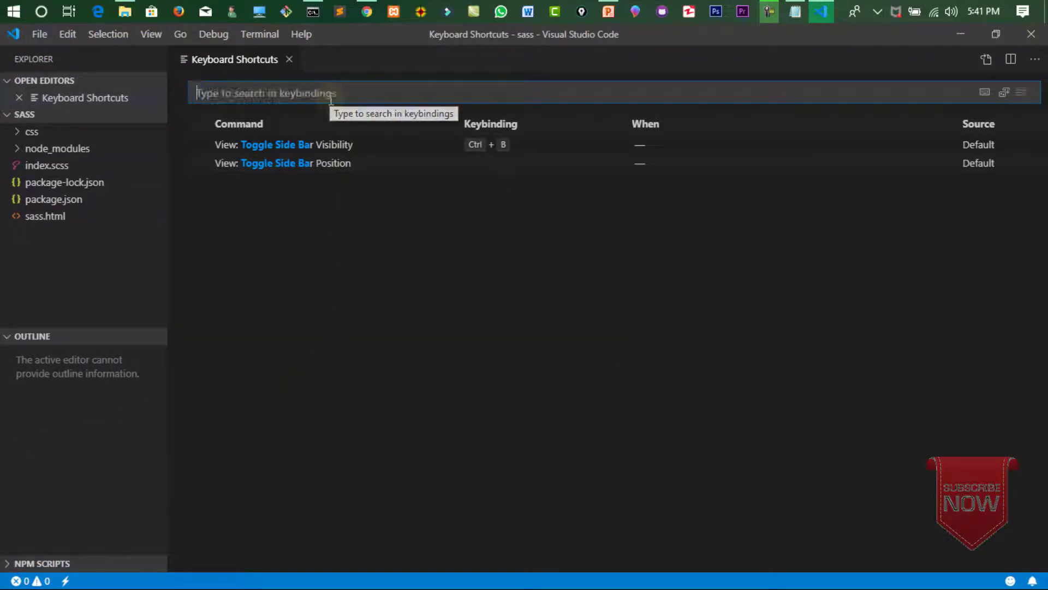
{"action": "type", "text": "t"}
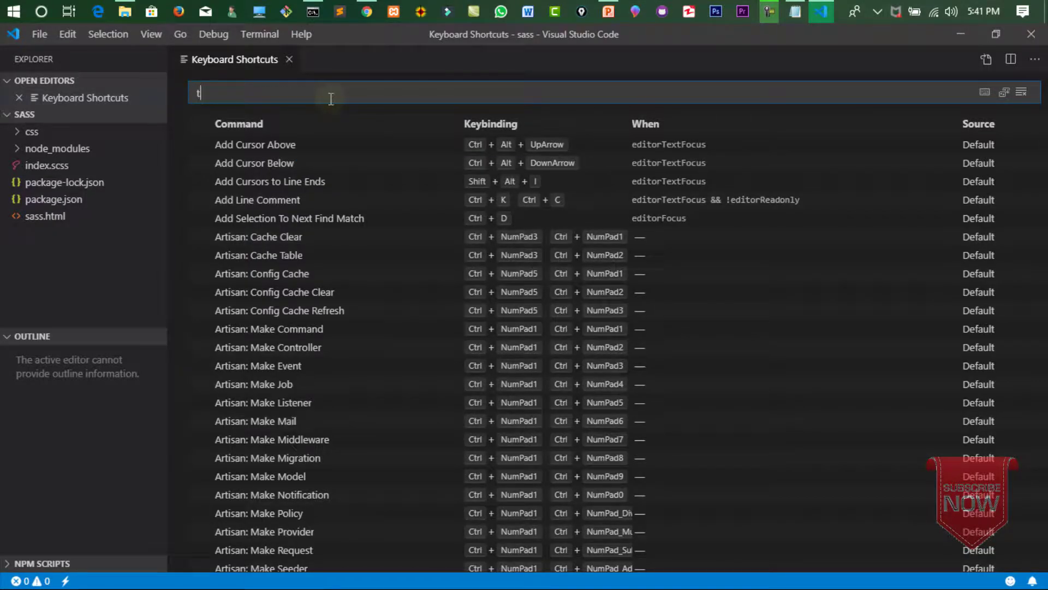
{"action": "type", "text": "oggle "}
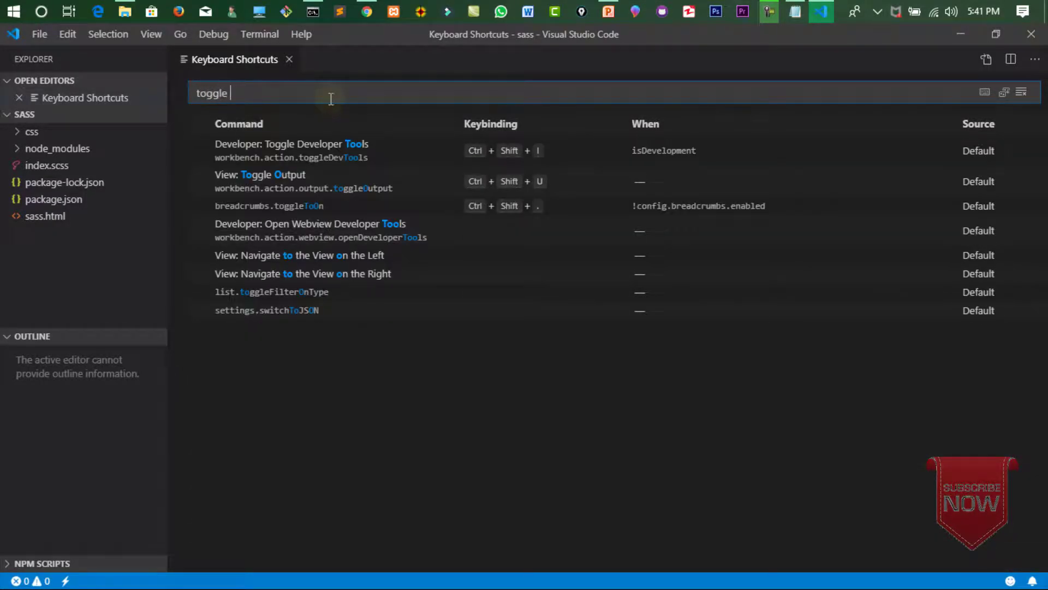
{"action": "type", "text": "acti"}
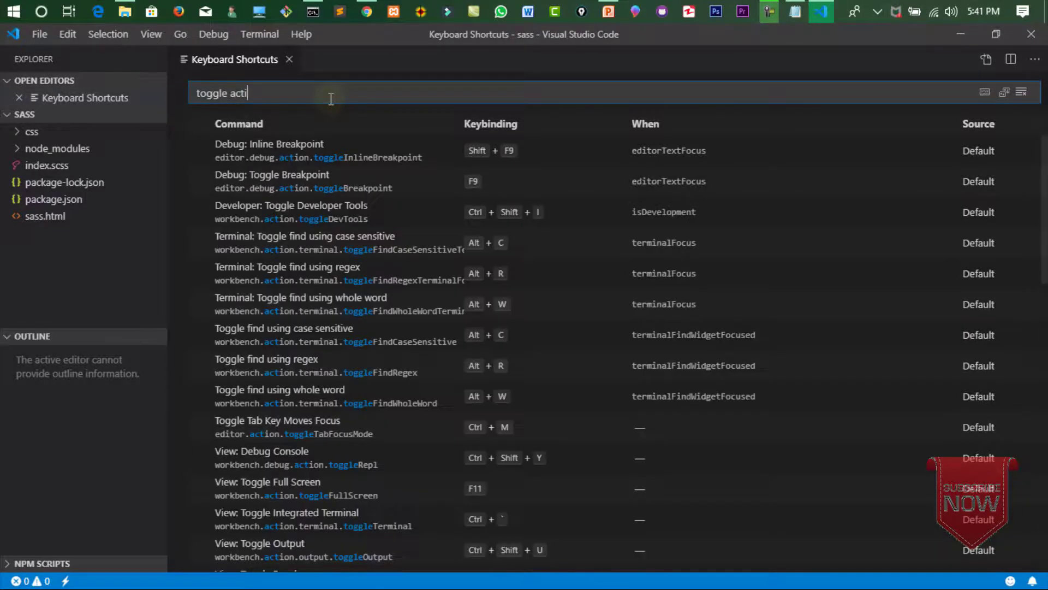
{"action": "type", "text": "vity"}
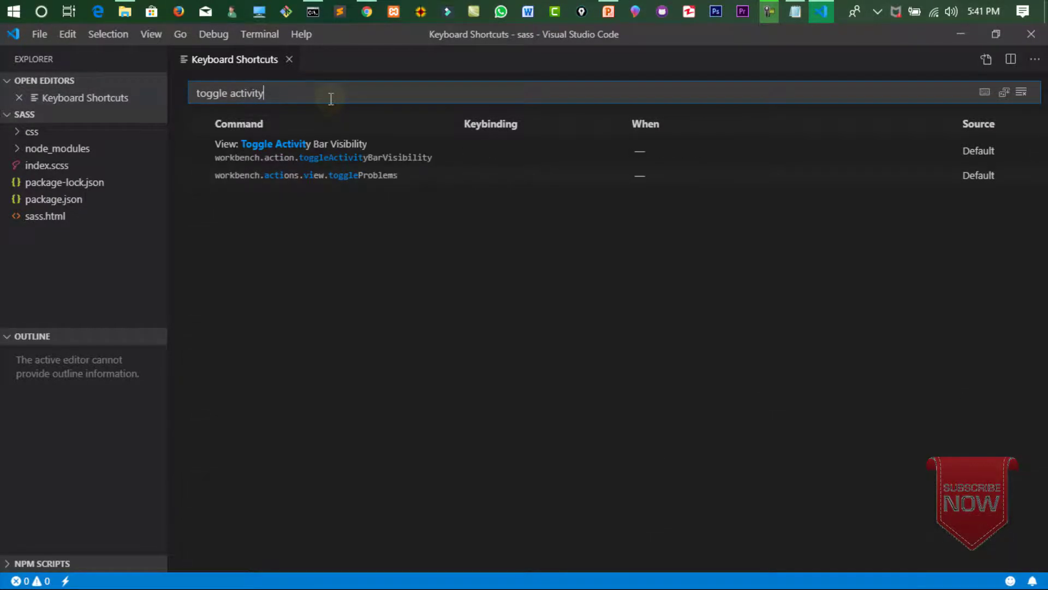
Assign the Ctrl+2 keybinding to View: Toggle Activity Bar Visibility and close the keyboard shortcuts editor
{"action": "left_click", "coordinate": [478, 154]}
{"action": "double_click", "coordinate": [478, 153]}
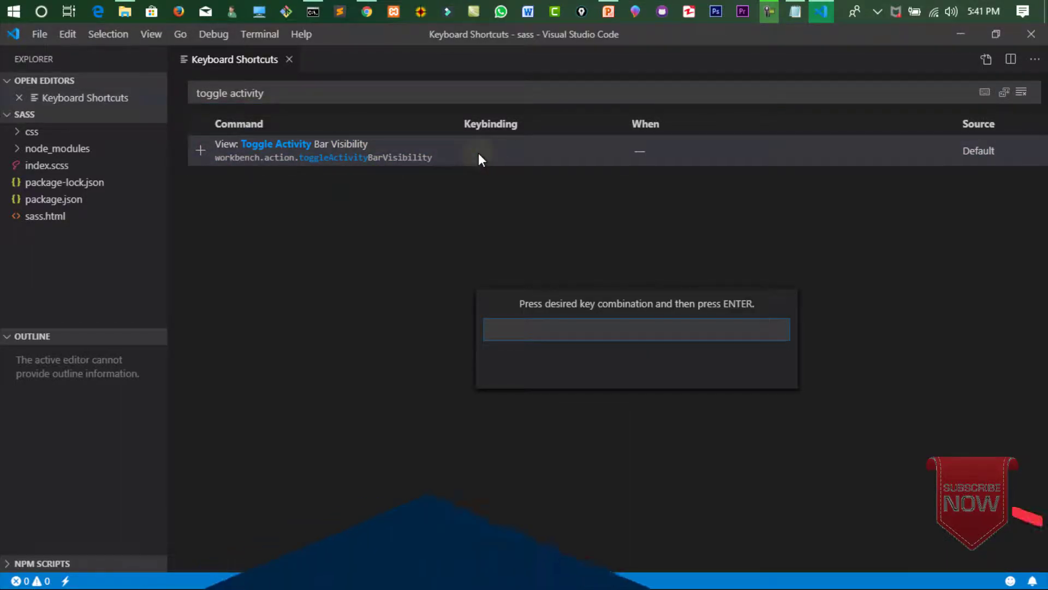
{"action": "key", "text": "ctrl"}
{"action": "key", "text": "ctrl+2"}
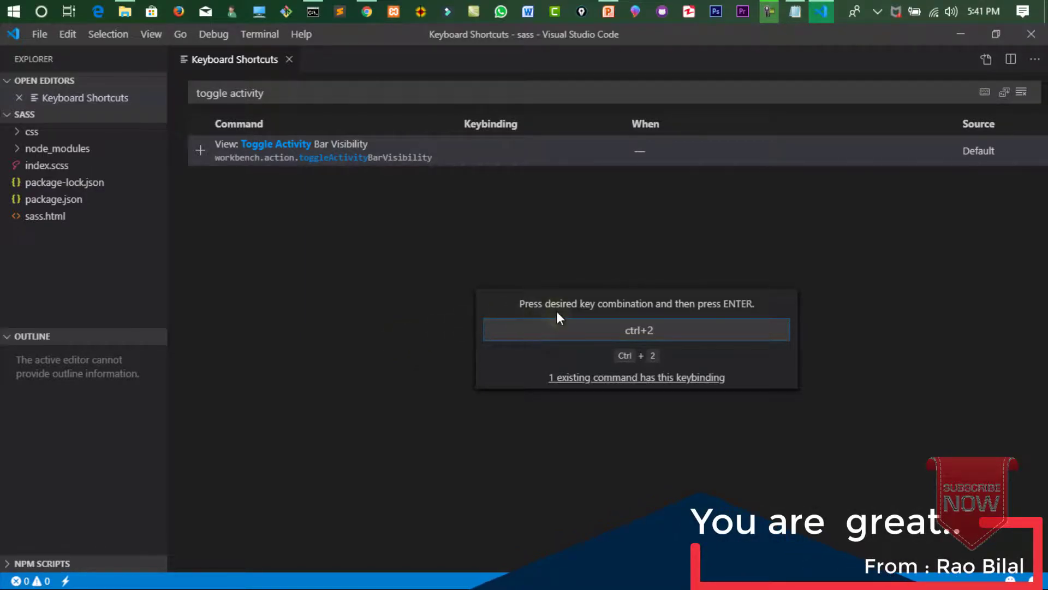
{"action": "key", "text": "Return"}
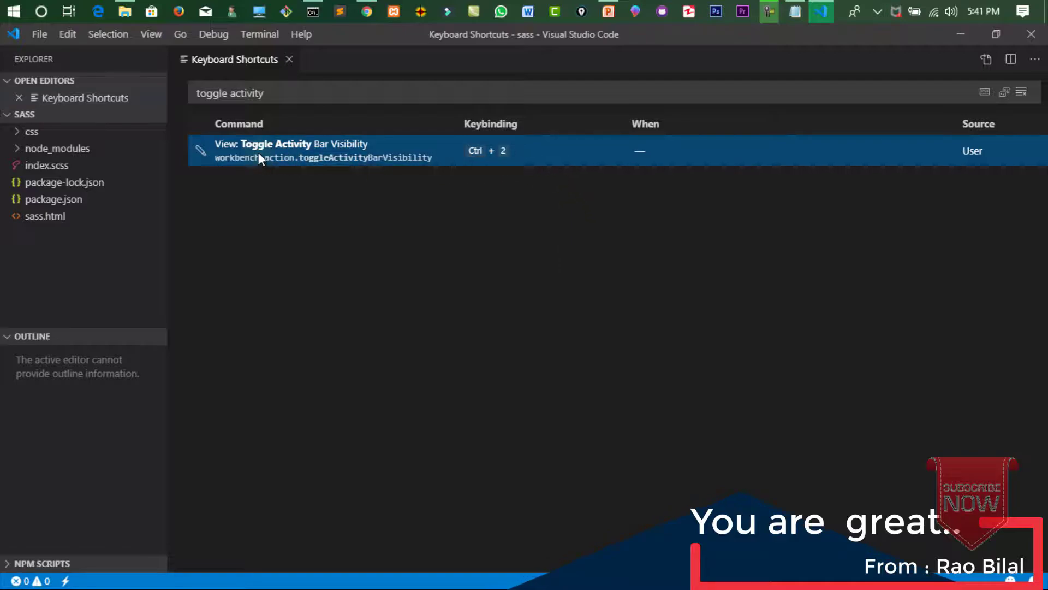
{"action": "left_click", "coordinate": [289, 59]}
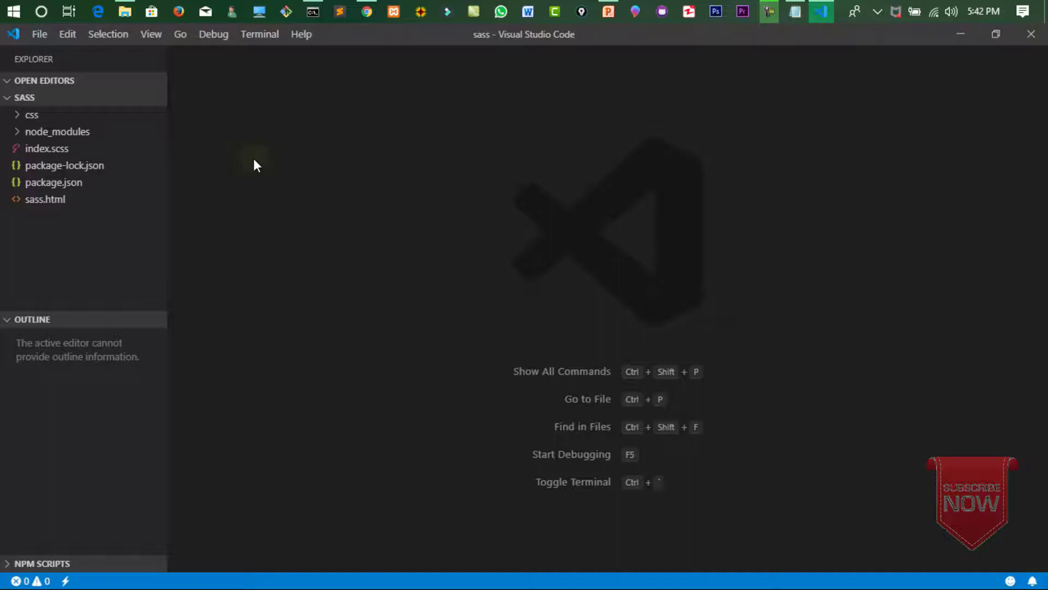
Test the new keybinding by showing and hiding the activity bar several times, leaving it shown
{"action": "key", "text": "ctrl+alt+b"}
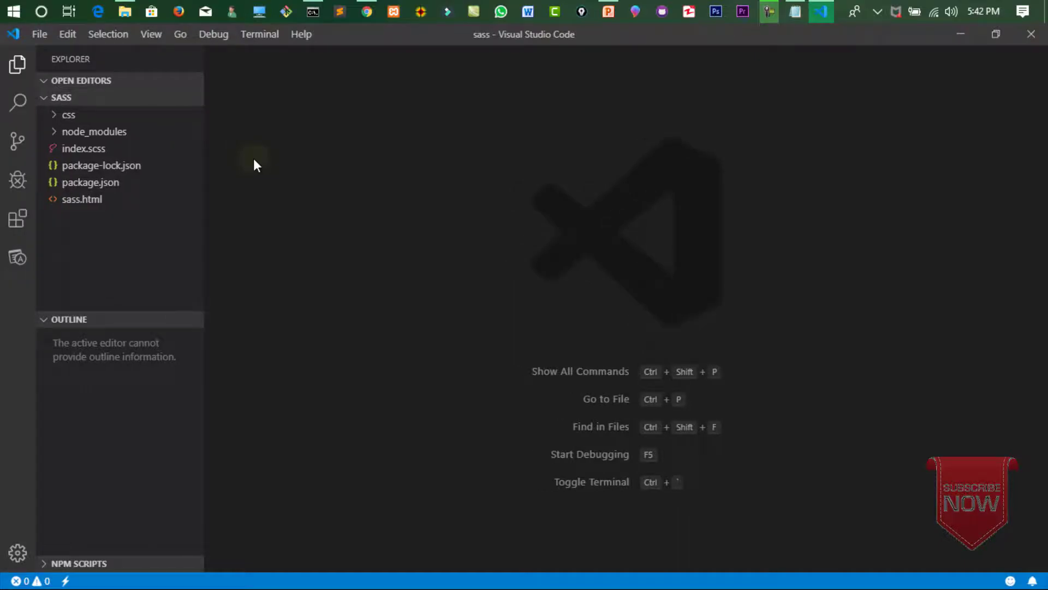
{"action": "key", "text": "ctrl+alt+b"}
{"action": "key", "text": "ctrl+alt+b"}
{"action": "key", "text": "ctrl+alt+b"}
{"action": "key", "text": "ctrl+alt+b"}
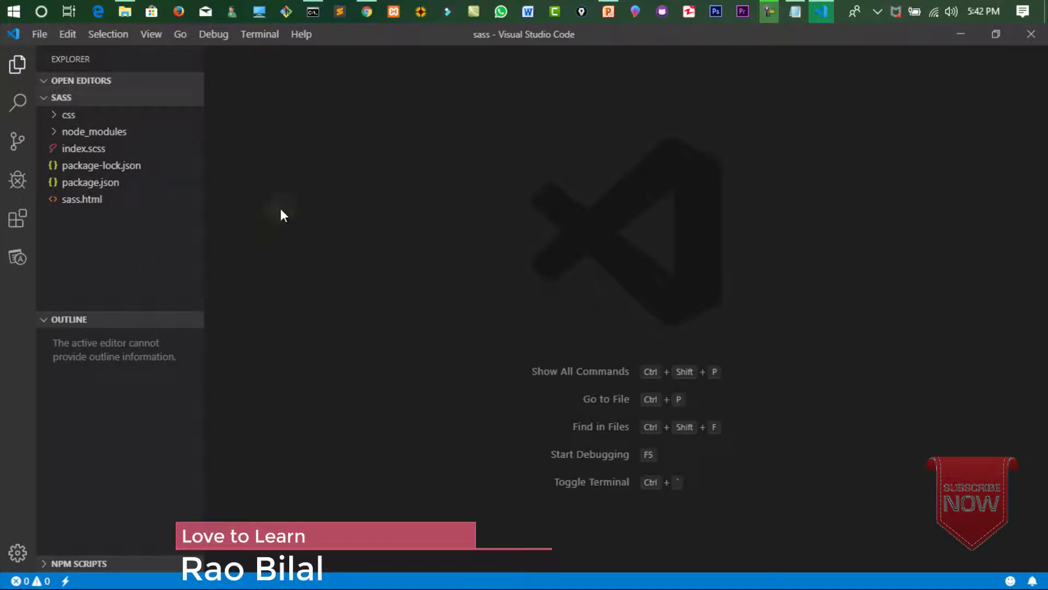
Reopen the keyboard shortcuts editor and change the command search to "toggle side bar"
{"action": "left_click", "coordinate": [39, 34]}
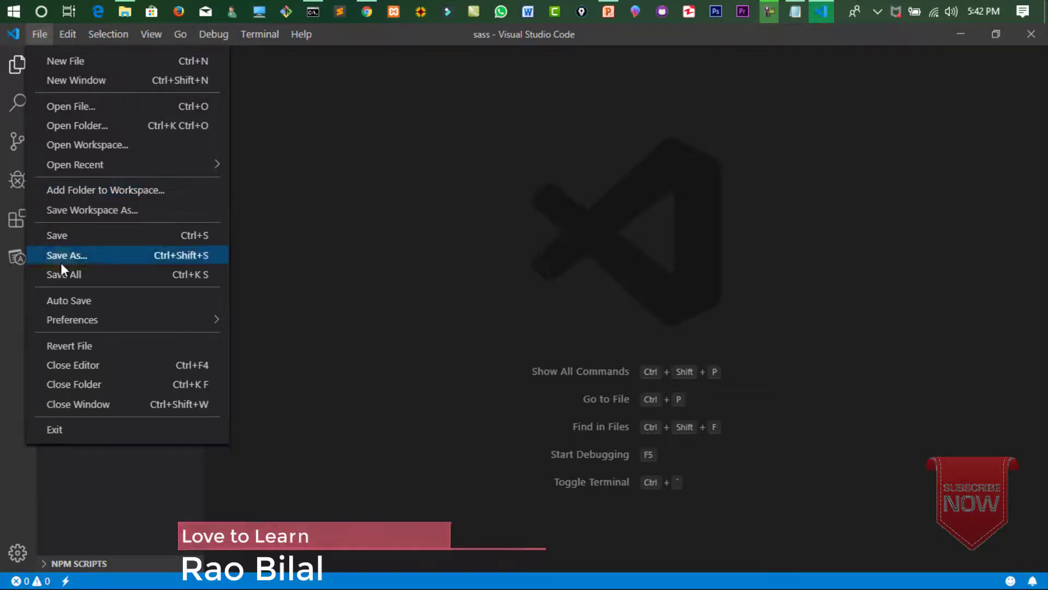
{"action": "mouse_move", "coordinate": [172, 323]}
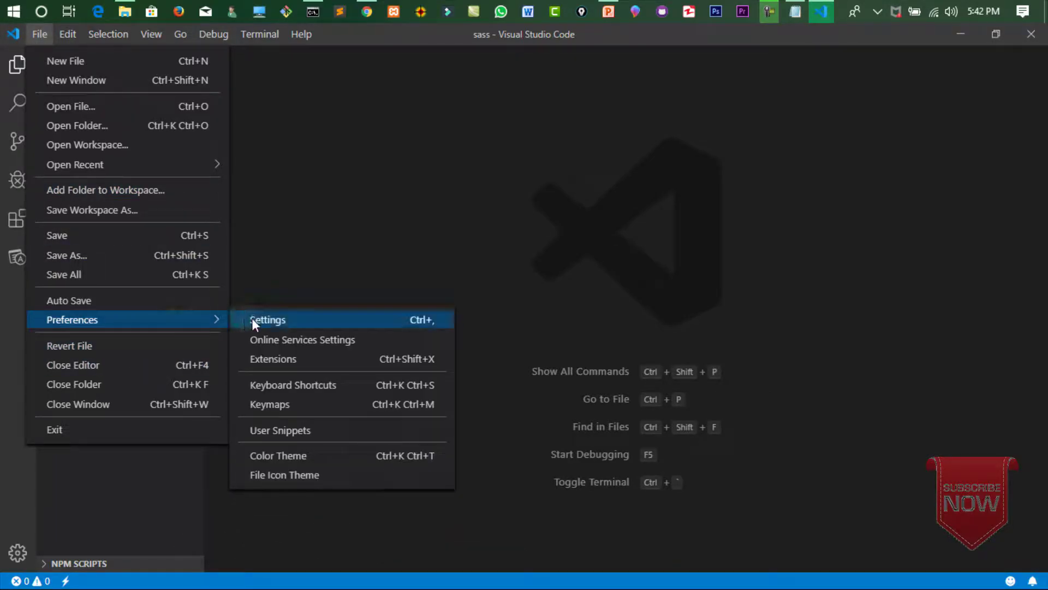
{"action": "left_click", "coordinate": [281, 385]}
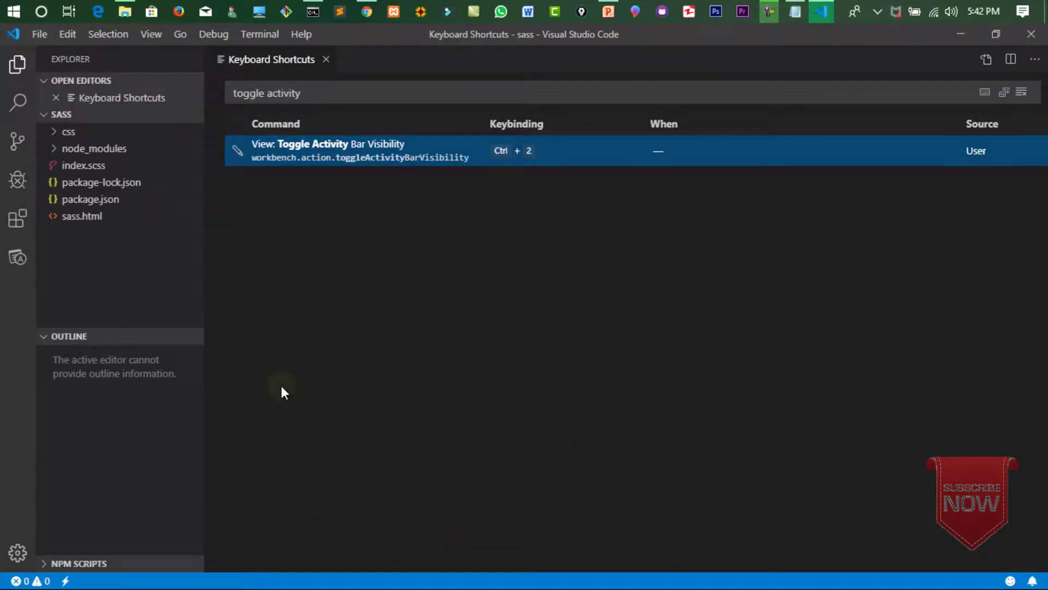
{"action": "key", "text": "BackSpace"}
{"action": "key", "text": "BackSpace"}
{"action": "key", "text": "BackSpace"}
{"action": "key", "text": "BackSpace"}
{"action": "key", "text": "BackSpace"}
{"action": "key", "text": "BackSpace"}
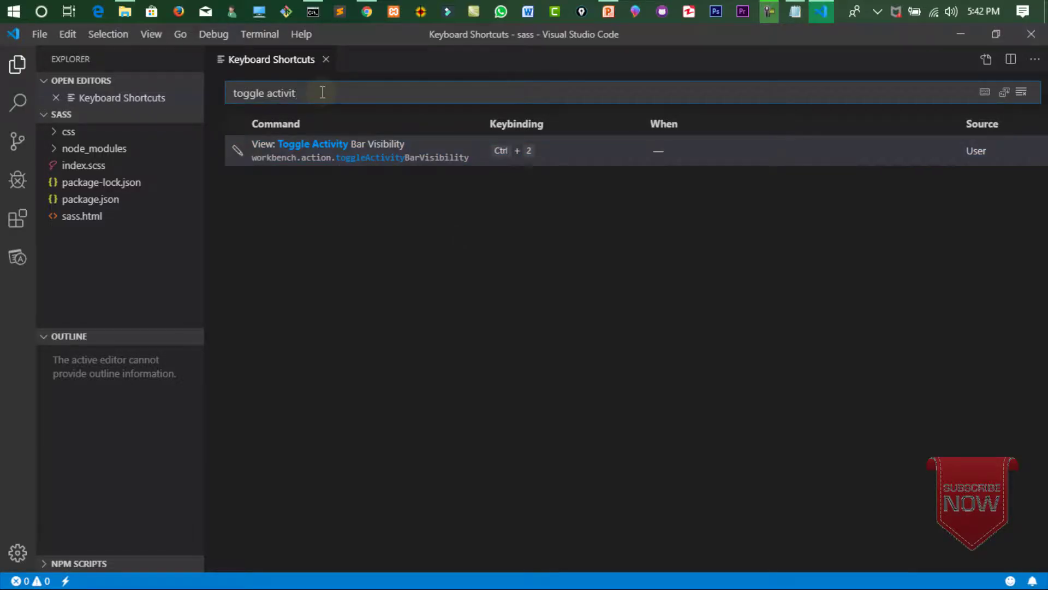
{"action": "key", "text": "BackSpace"}
{"action": "key", "text": "BackSpace"}
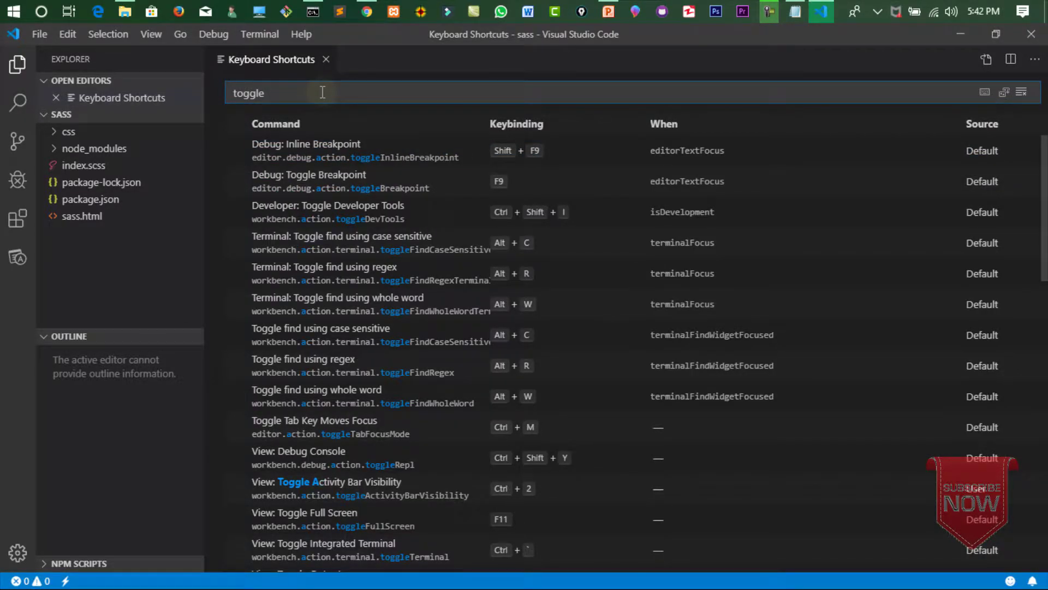
{"action": "type", "text": "side bar"}
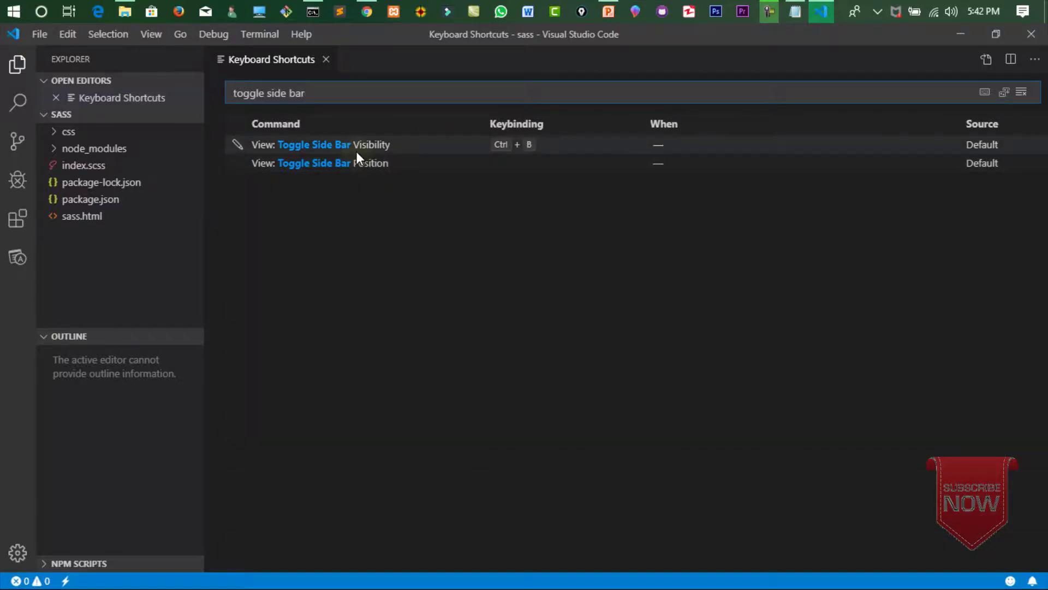
Change the keybinding of View: Toggle Side Bar Visibility to Ctrl+1 and close the keyboard shortcuts editor
{"action": "double_click", "coordinate": [477, 145]}
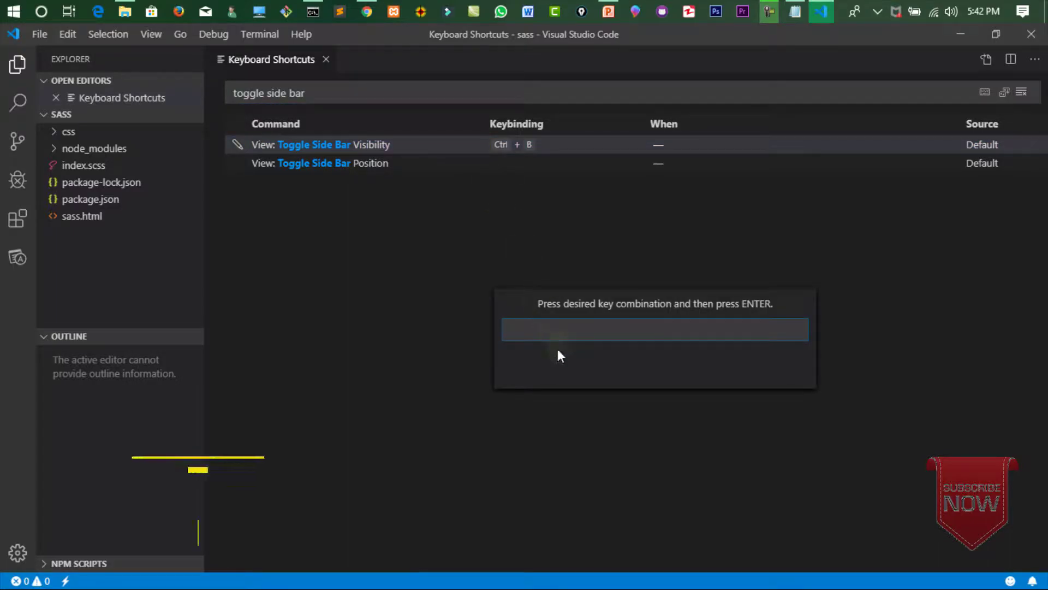
{"action": "key", "text": "ctrl+1"}
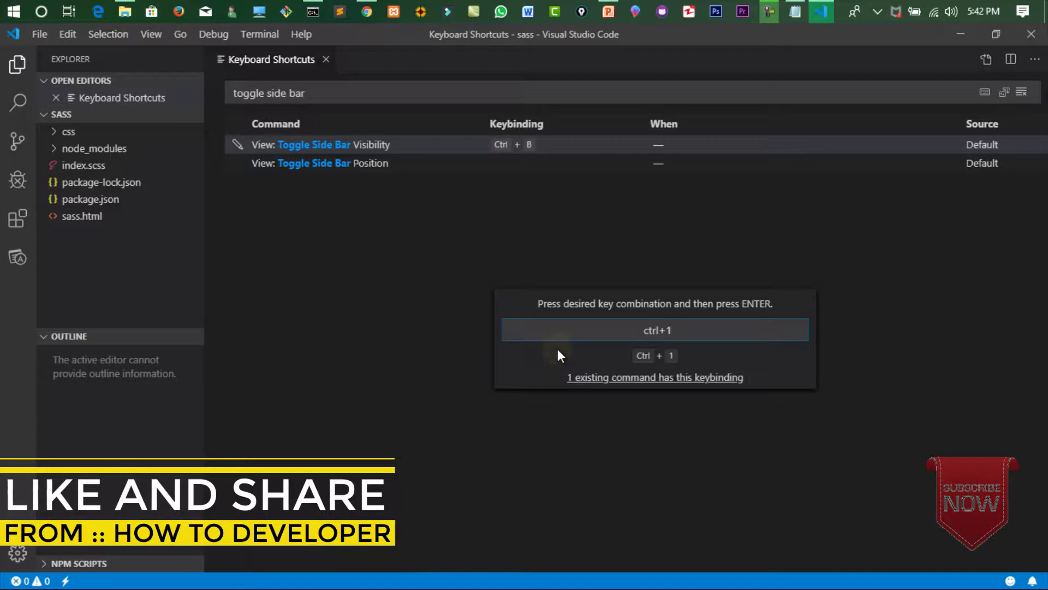
{"action": "key", "text": "Return"}
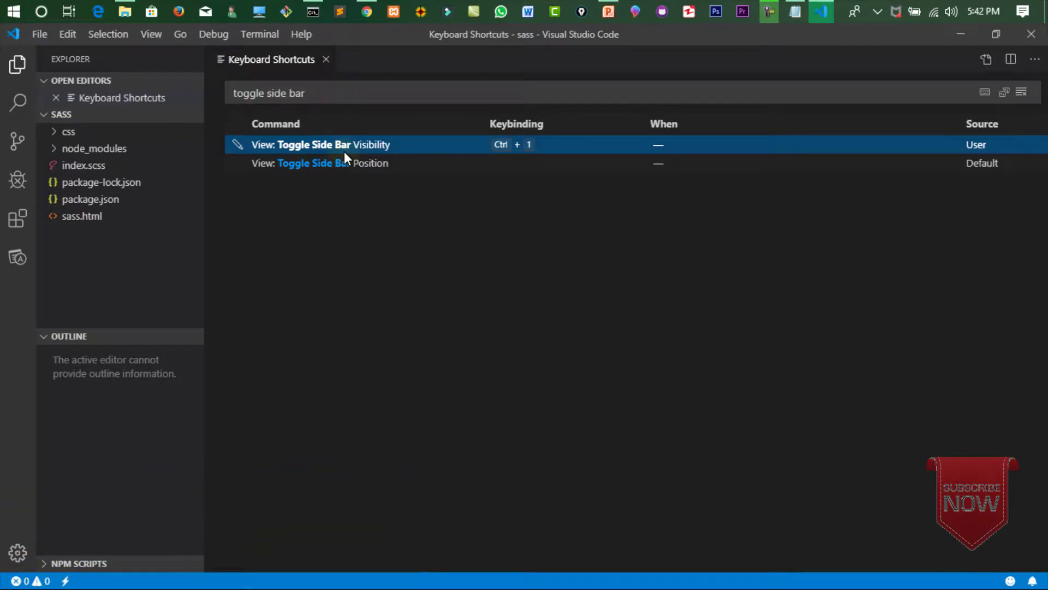
{"action": "left_click", "coordinate": [326, 60]}
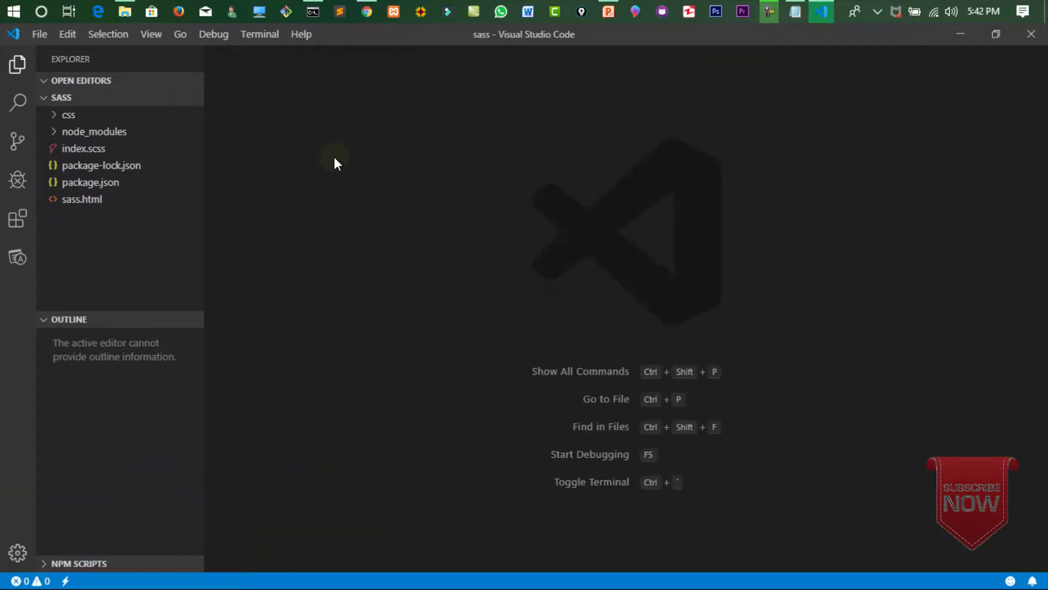
Hide the activity bar, and test the side bar keybinding by toggling the side bar several times, leaving it shown
{"action": "key", "text": "ctrl+alt+b"}
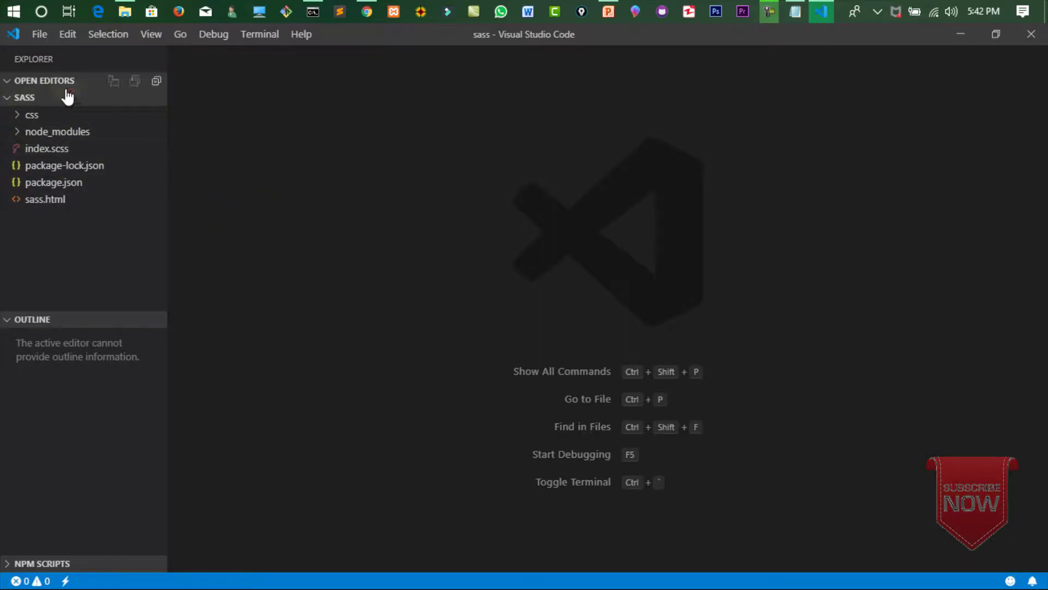
{"action": "key", "text": "ctrl+b"}
{"action": "key", "text": "ctrl+b"}
{"action": "key", "text": "ctrl+b"}
{"action": "key", "text": "ctrl+b"}
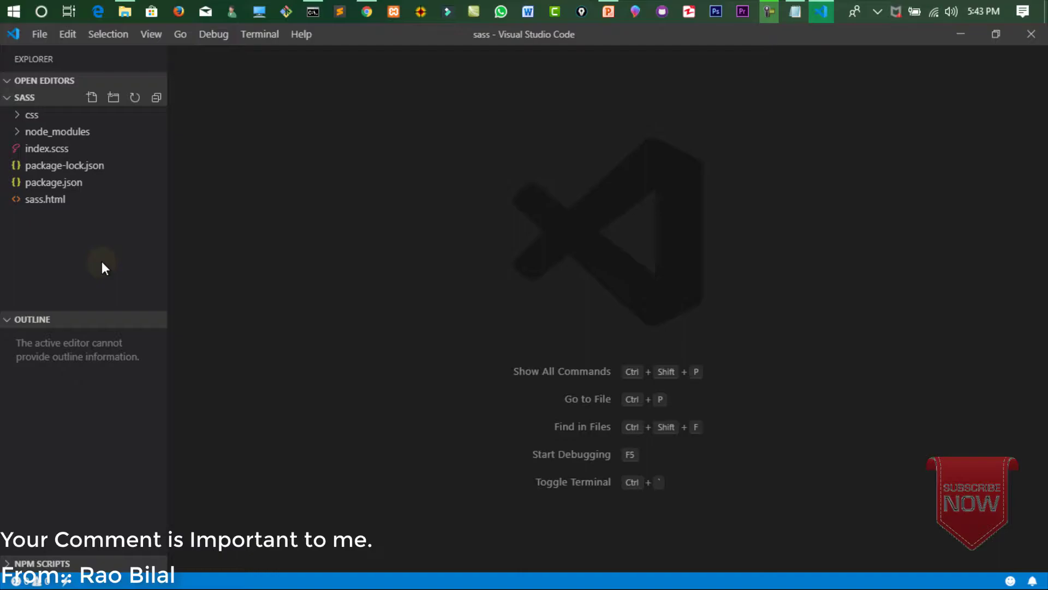
{"action": "key", "text": "ctrl+b"}
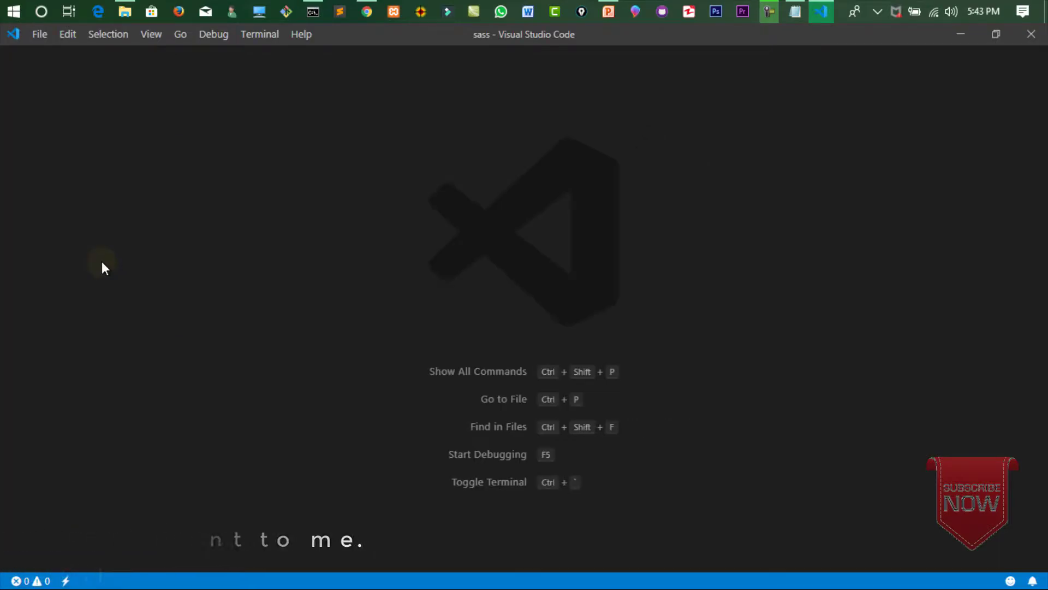
{"action": "key", "text": "ctrl+b"}
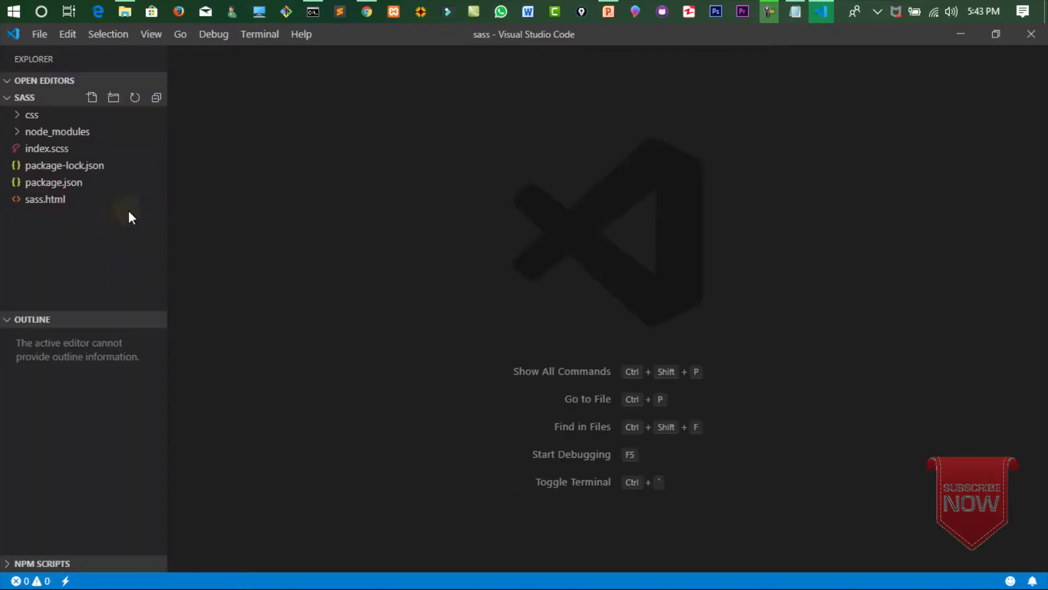